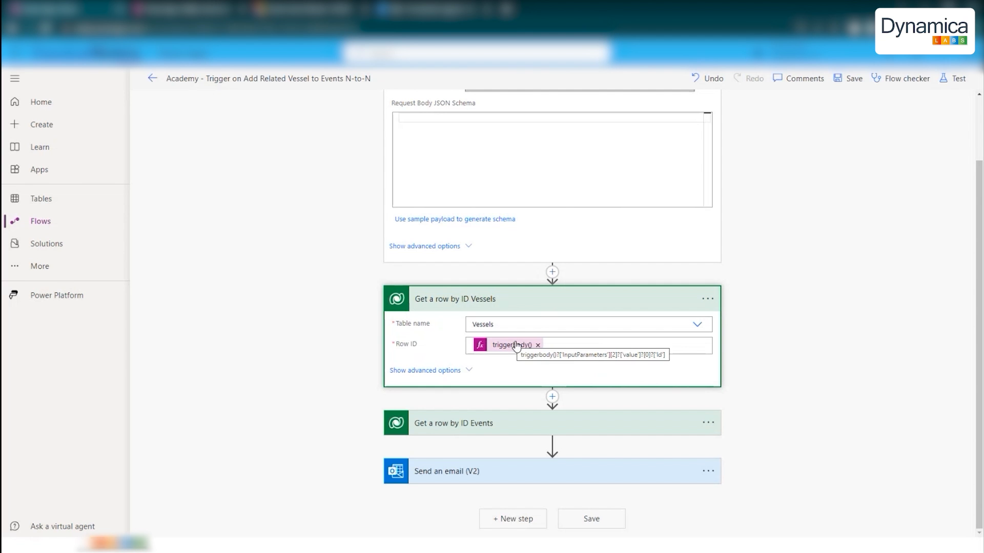
- Expand the Get a row by ID Events action and examine the input-parameter part of its Row ID expression
left_click(471, 423)
scroll(472, 400, "down", 2)
left_click(510, 393)
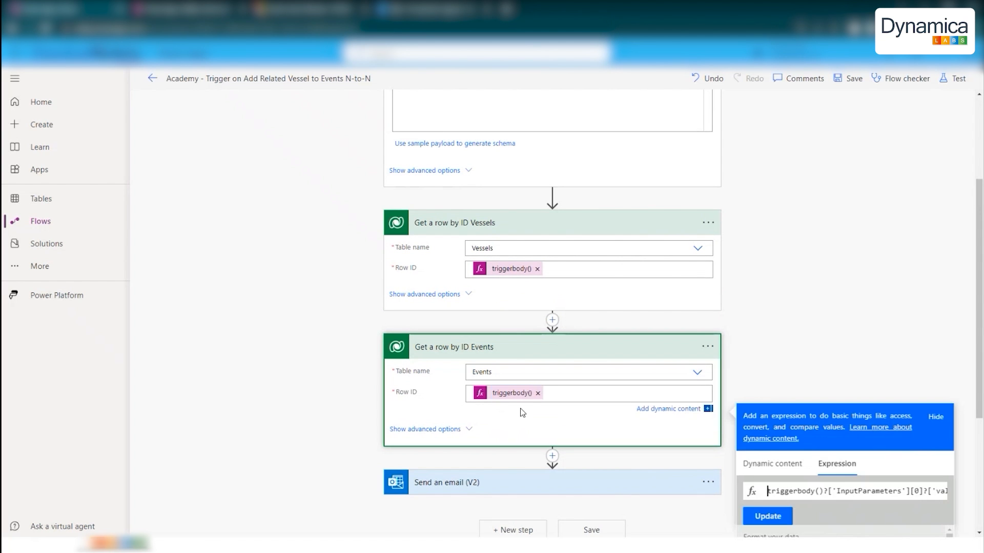
left_click_drag(905, 492, 946, 492)
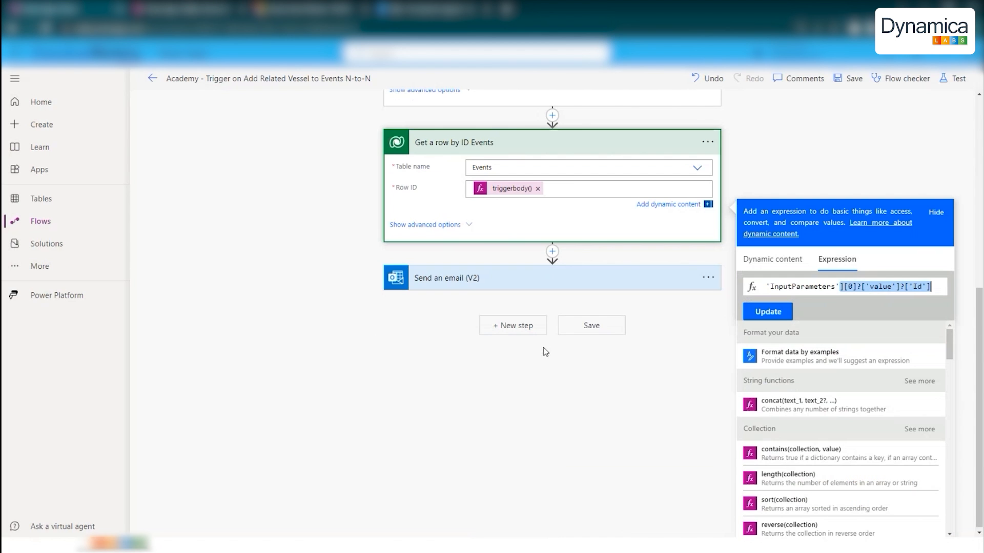
- Expand the Send an email (V2) action, review its subject and body, and check them against the preceding trigger and row actions
left_click(492, 487)
left_click(459, 466)
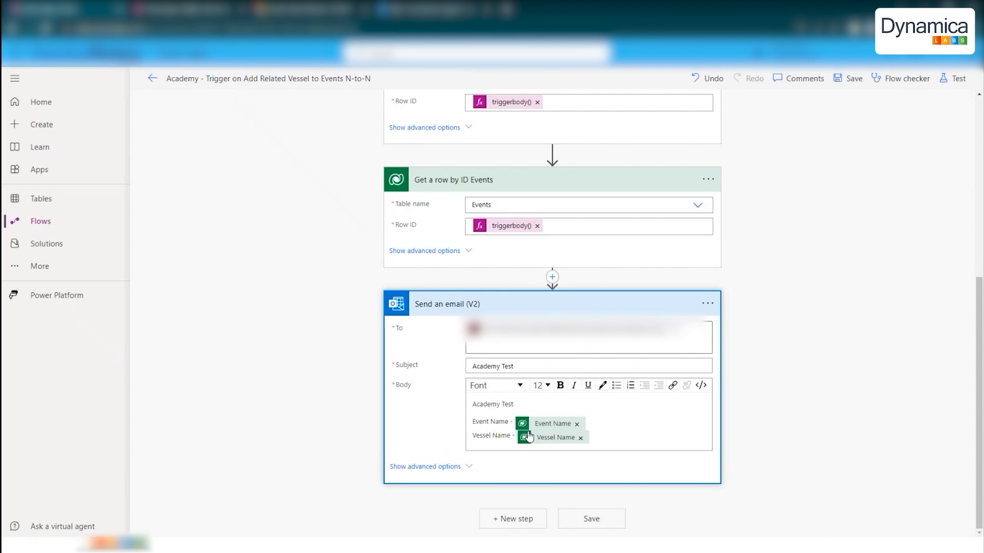
scroll(716, 308, "up", 5)
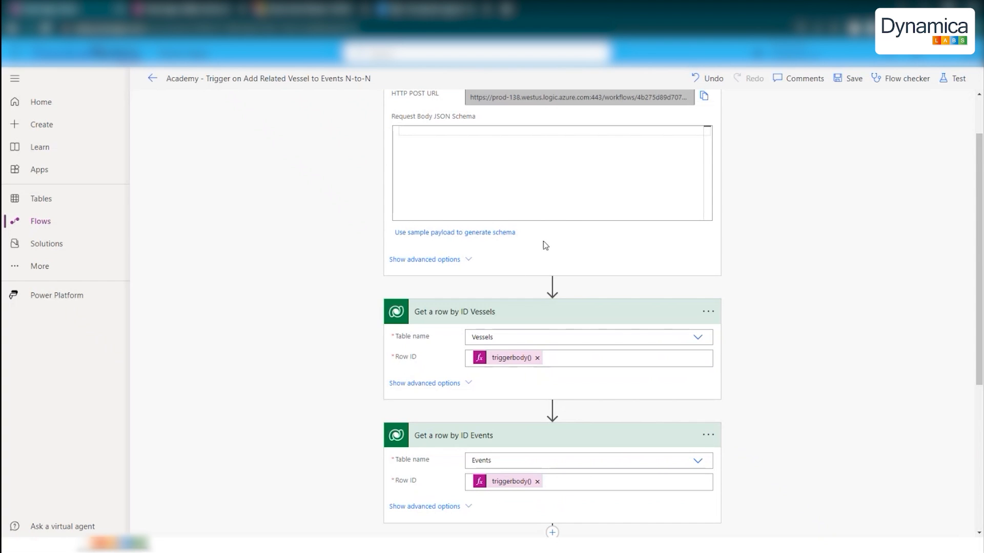
scroll(515, 275, "down", 4)
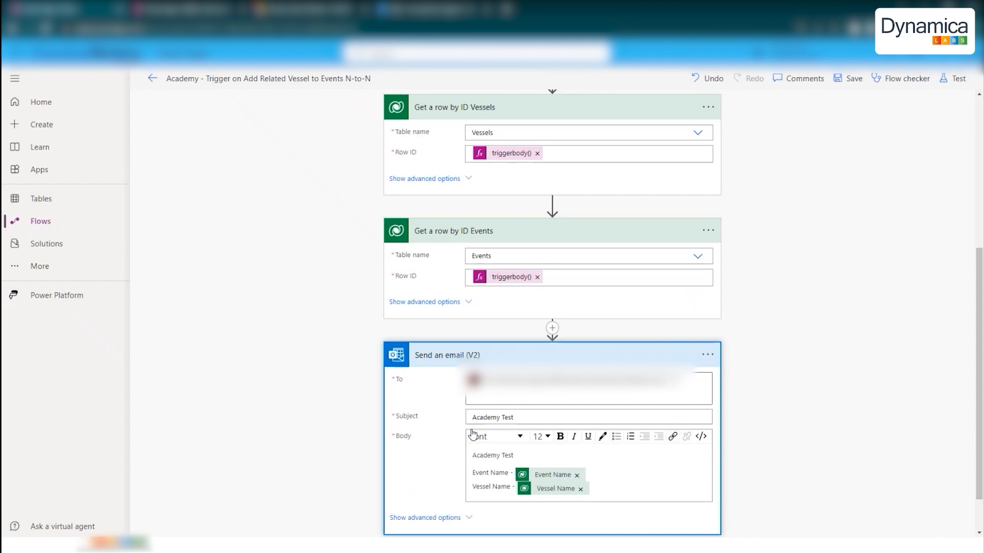
scroll(680, 393, "up", 5)
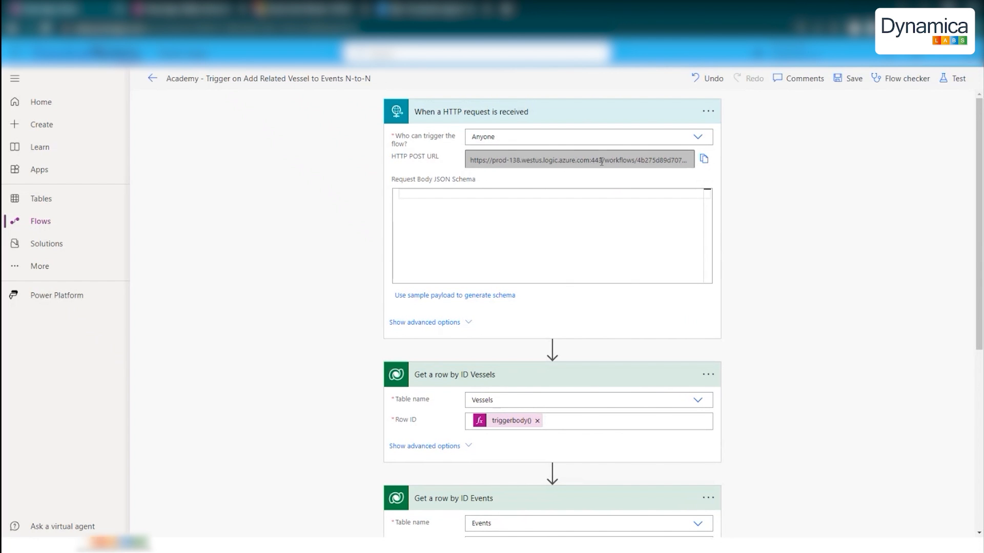
- Switch to the Plugin Registration Tool and open the registration details of the AcademytriggerNtoN webhook
key("alt+Tab")
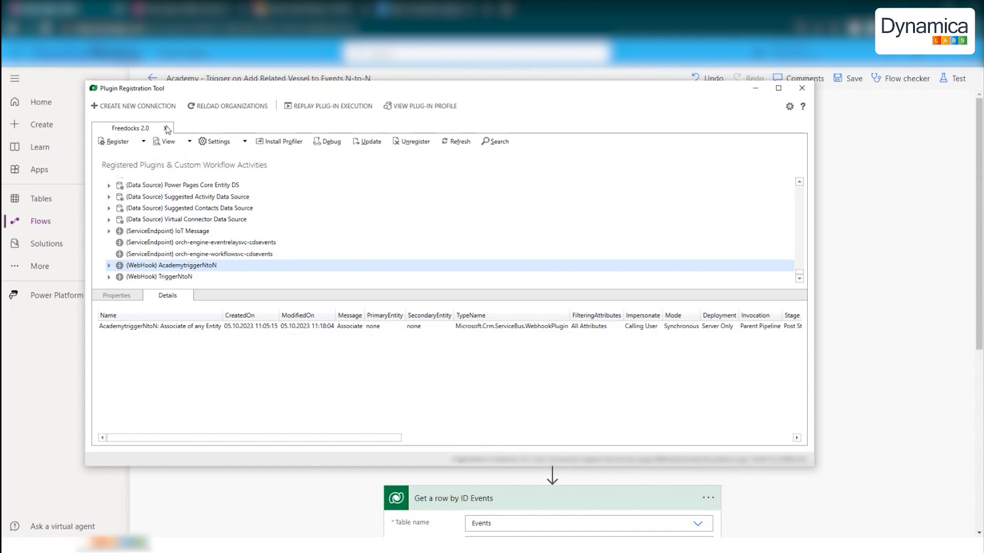
left_click(144, 143)
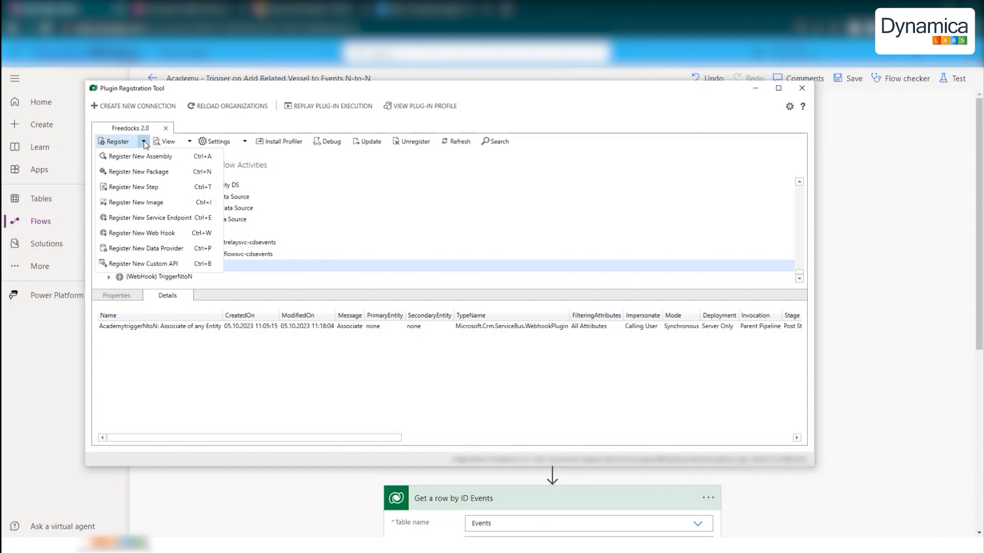
left_click(457, 267)
double_click(165, 265)
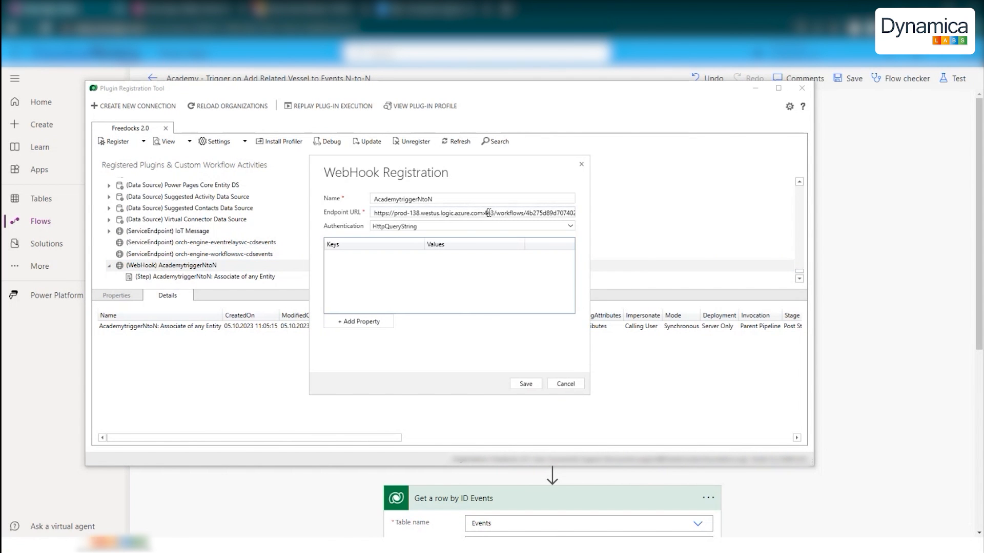
- Compare the webhook's endpoint URL with the flow's HTTP POST URL and the query parameters listed on the webhook slide
key("alt+Tab")
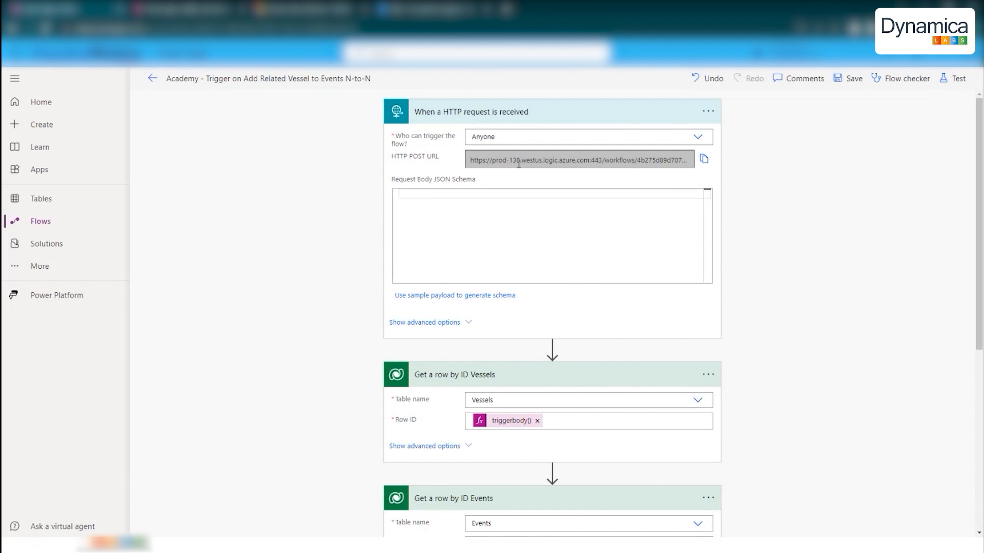
key("alt+Tab")
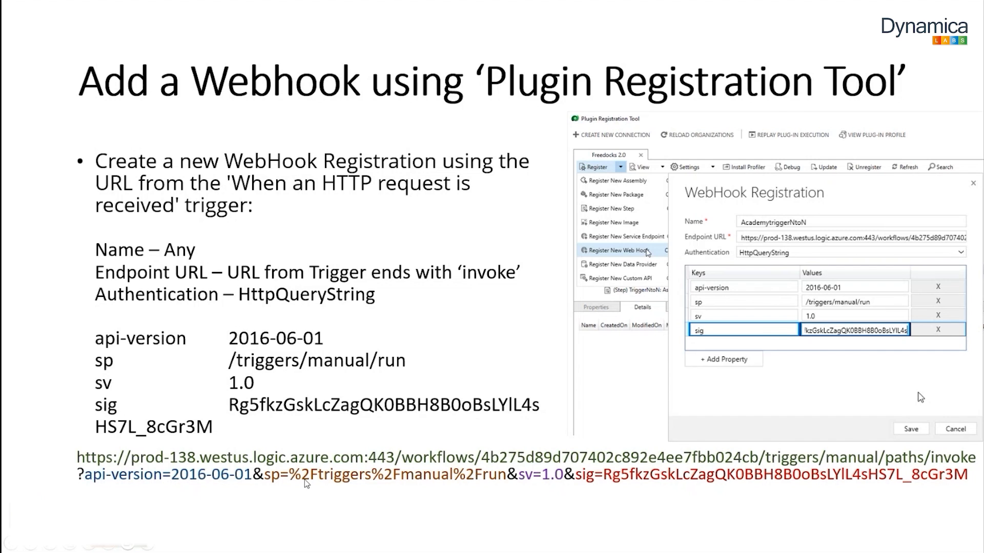
key("alt+Tab")
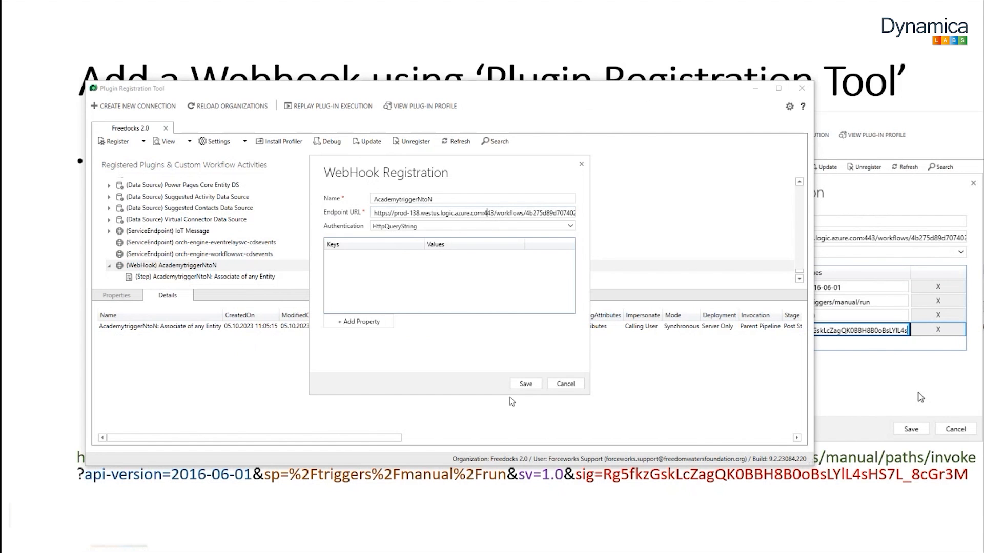
- Add a webhook property with key api-version and value 2016-06-01, copying the value from the PowerPoint slide
left_click(357, 323)
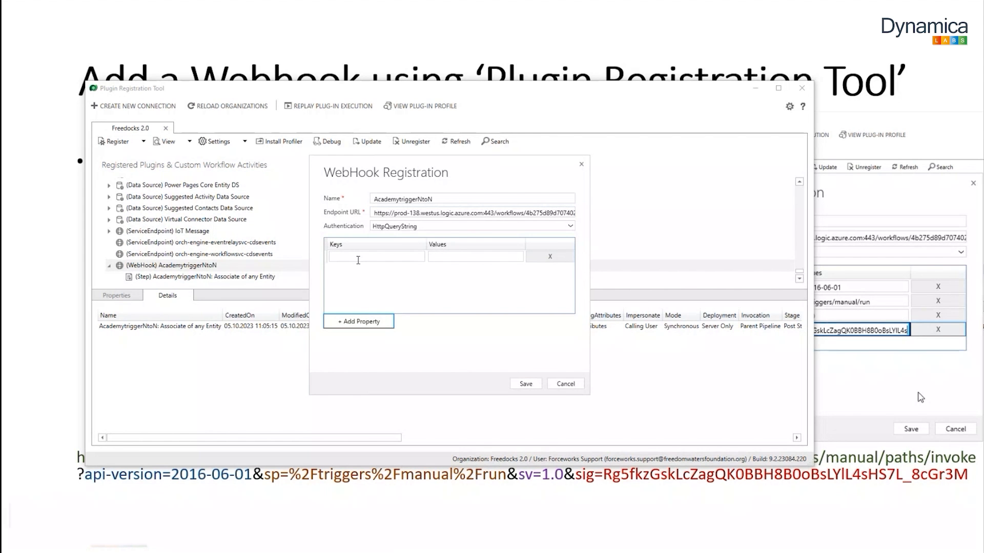
key("alt+Tab")
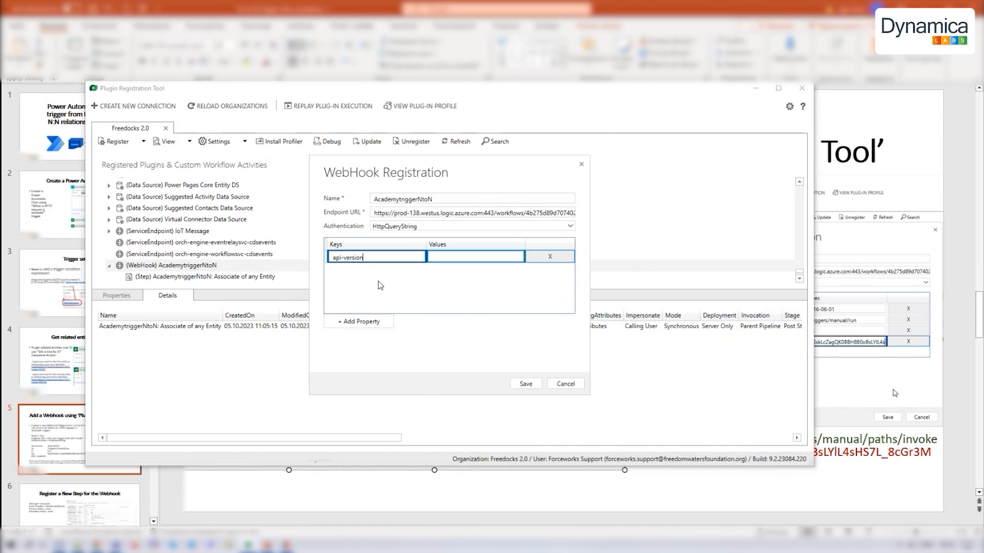
key("alt+Tab")
left_click(439, 347)
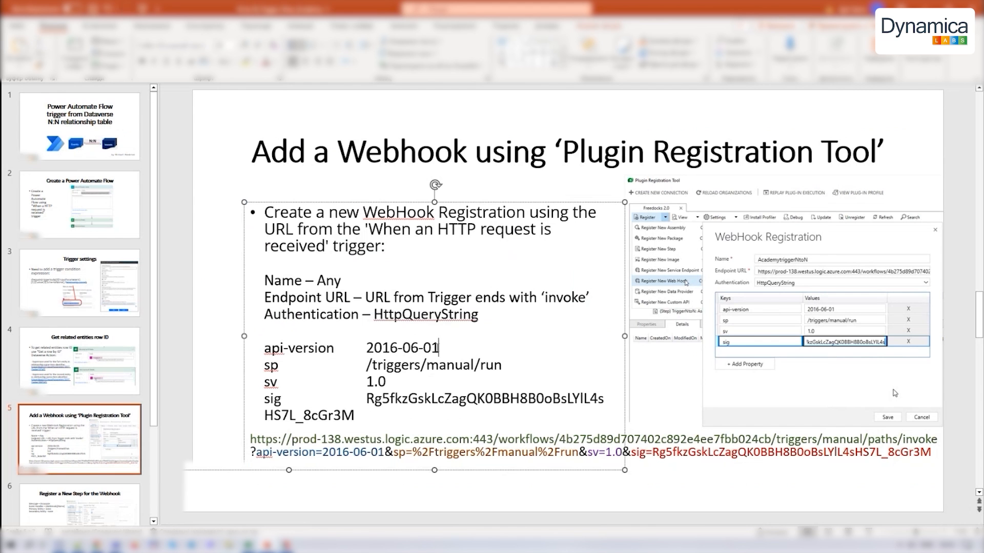
left_click_drag(439, 348, 367, 348)
key("ctrl+c")
key("alt+Tab")
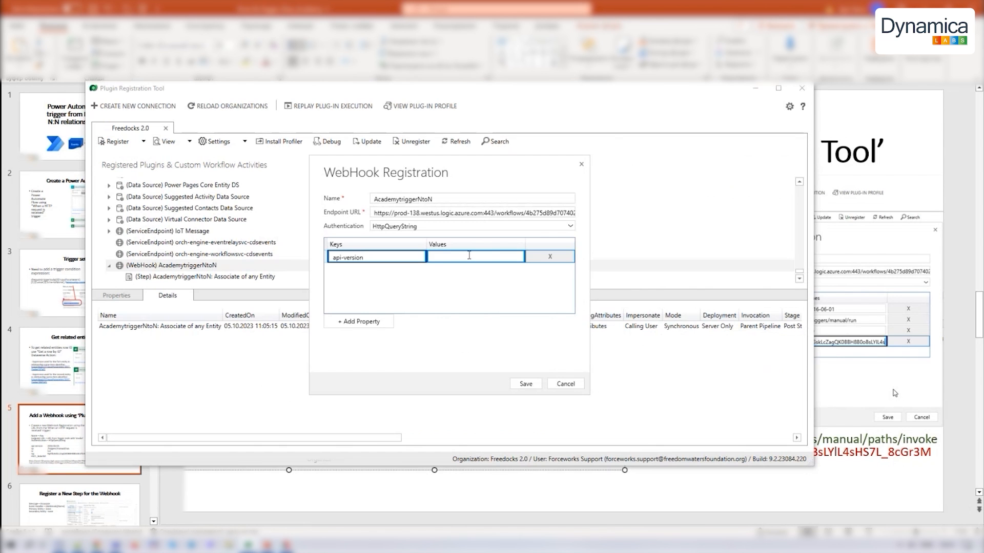
key("ctrl+v")
- Add a second webhook property with key sp and value /triggers/manual/run, and check the encoded slashes in the slide's URL
left_click(370, 323)
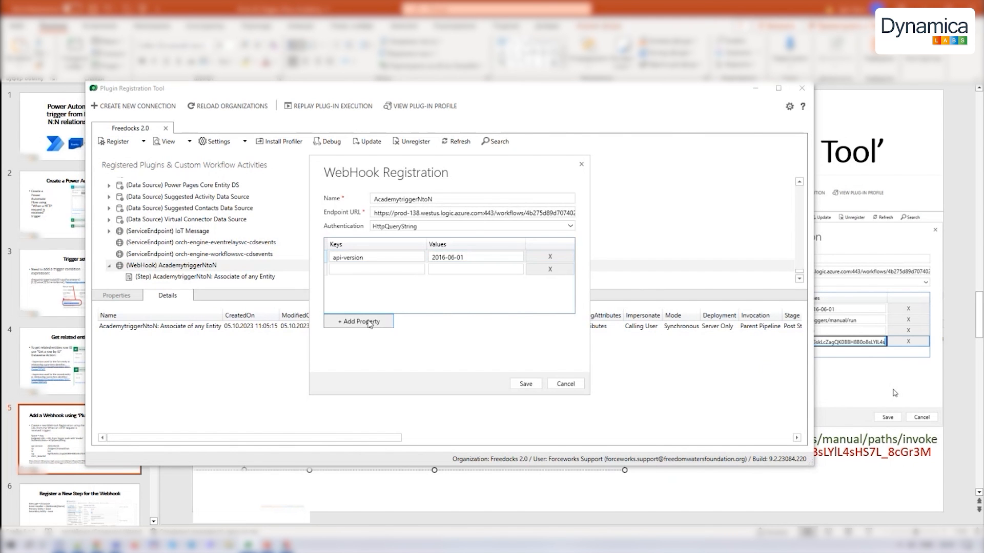
key("alt+Tab")
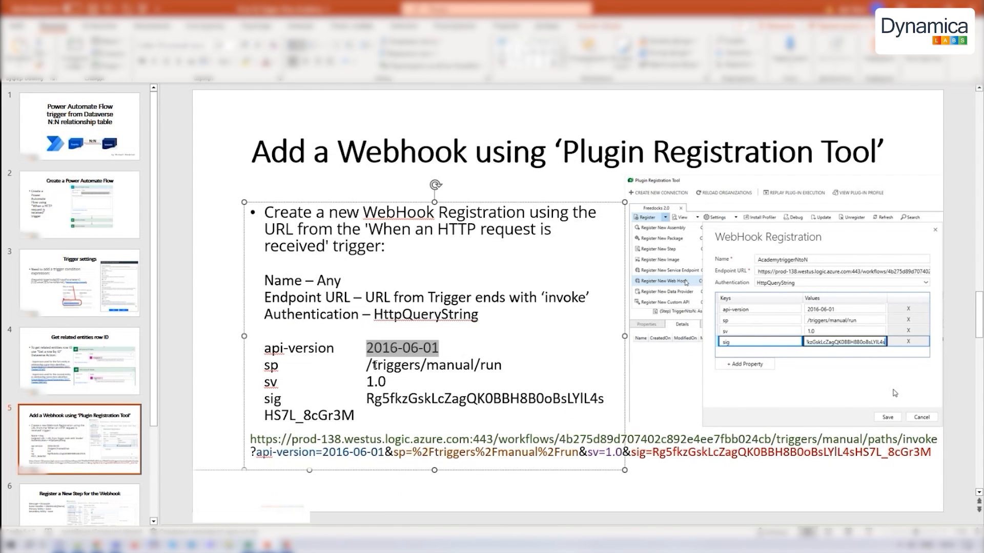
left_click_drag(281, 367, 258, 367)
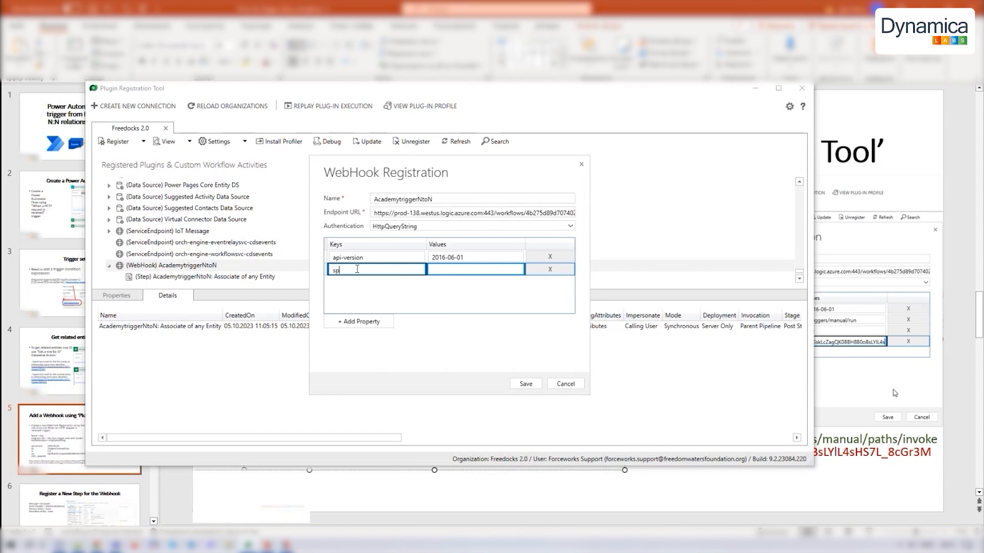
key("Tab")
type("/triggers/manual/run")
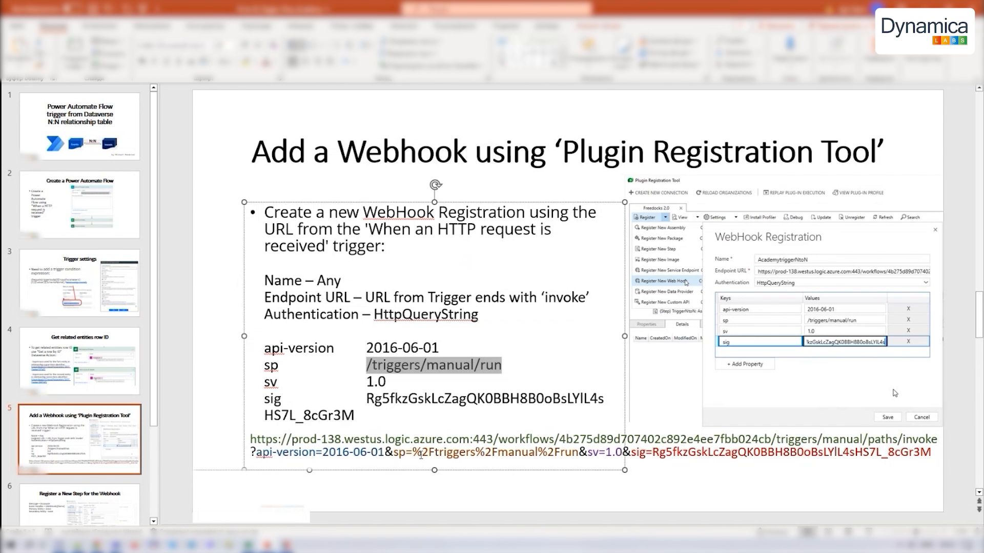
double_click(433, 452)
left_click_drag(434, 453, 421, 453)
- Add the sv property with value 1.0 and the sig property with the trigger URL's signature, and save the webhook registration
double_click(593, 452)
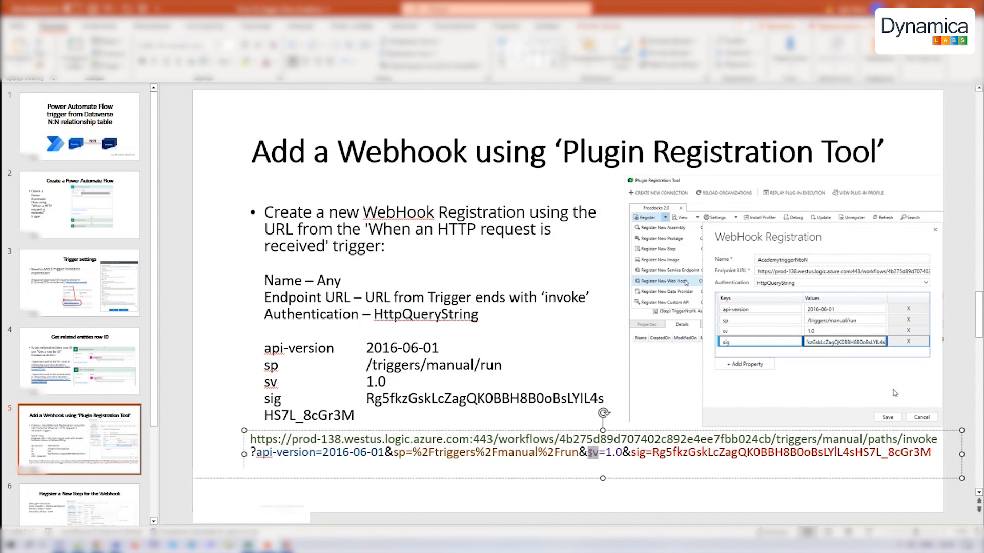
double_click(270, 381)
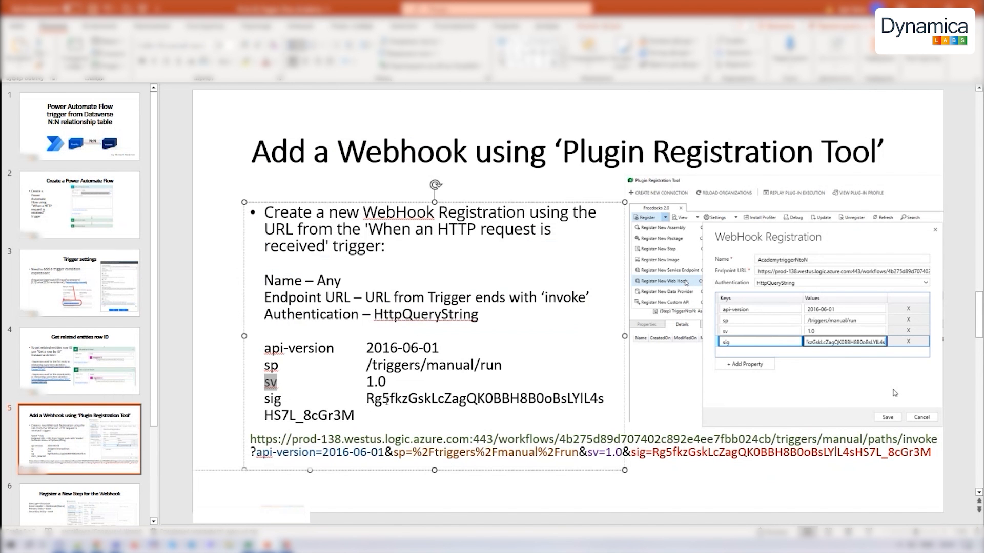
double_click(377, 382)
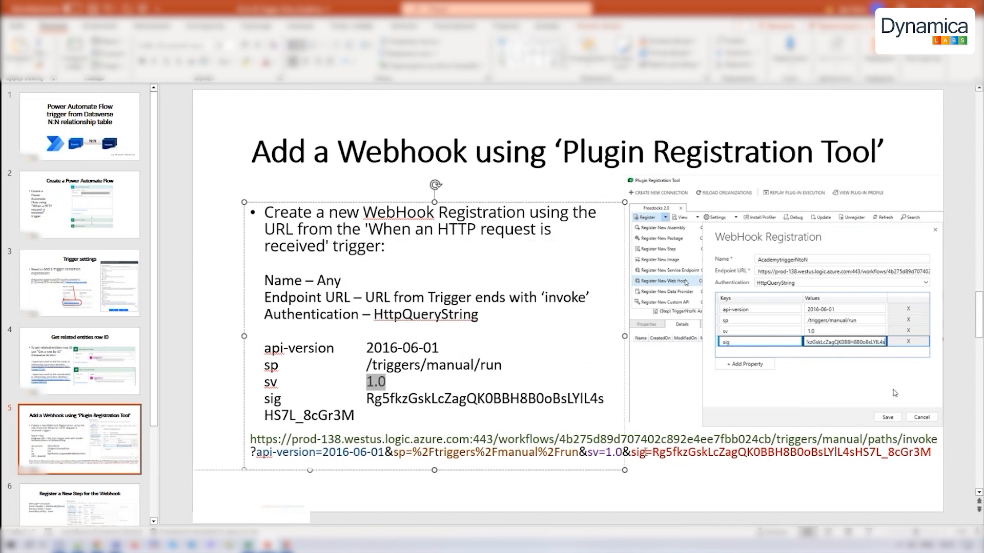
double_click(268, 399)
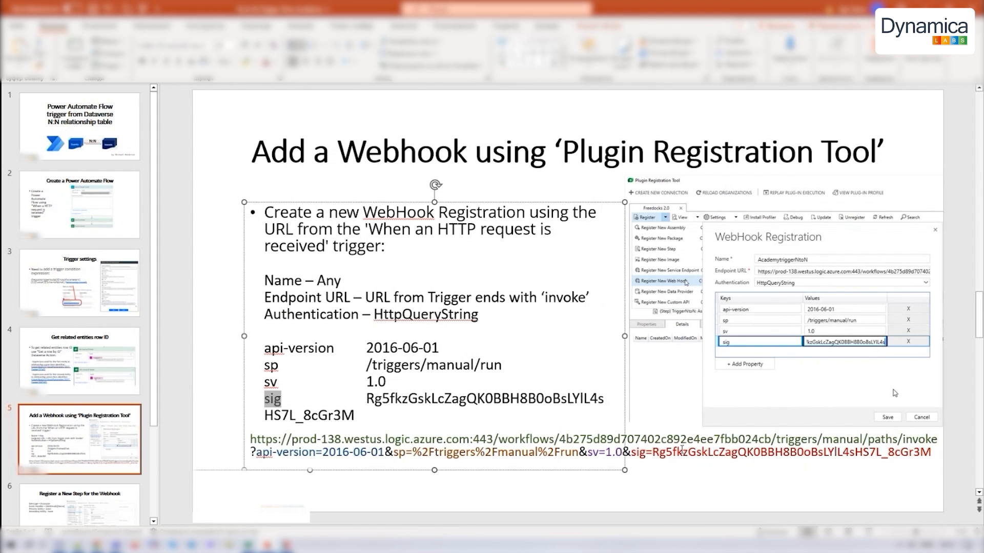
left_click_drag(365, 400, 359, 414)
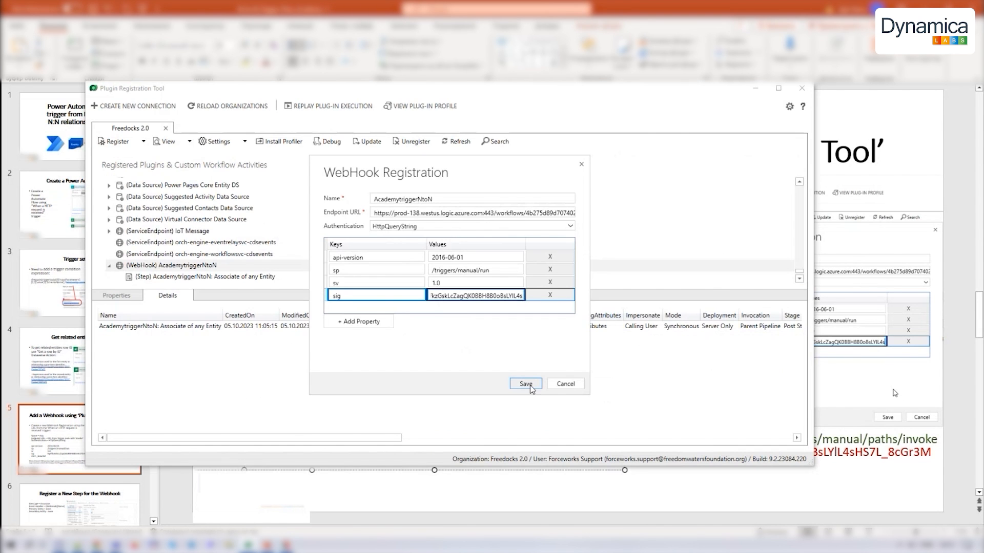
left_click(530, 388)
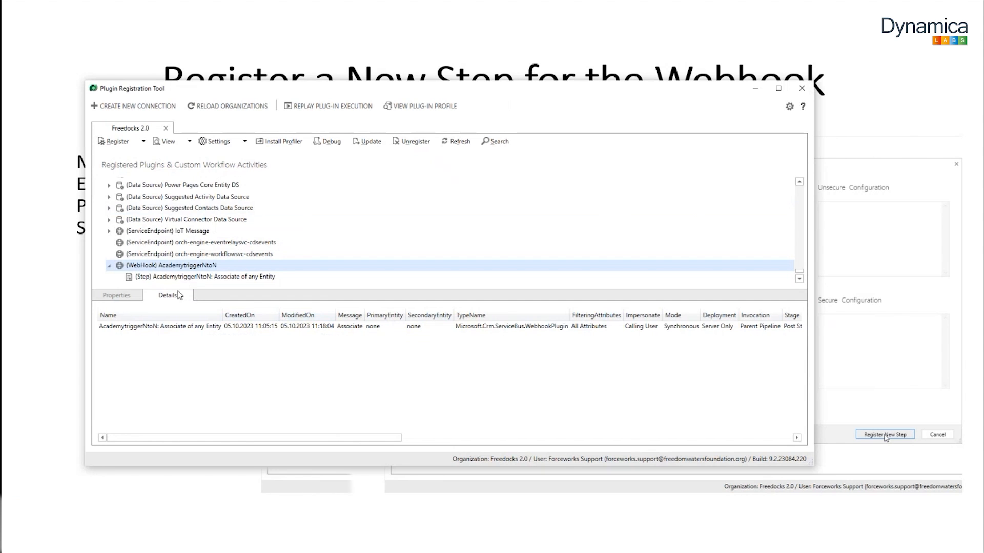
- Open the AcademytriggerNtoN: Associate of any Entity step to review its configuration, and return to the flow in Power Automate
left_click(144, 142)
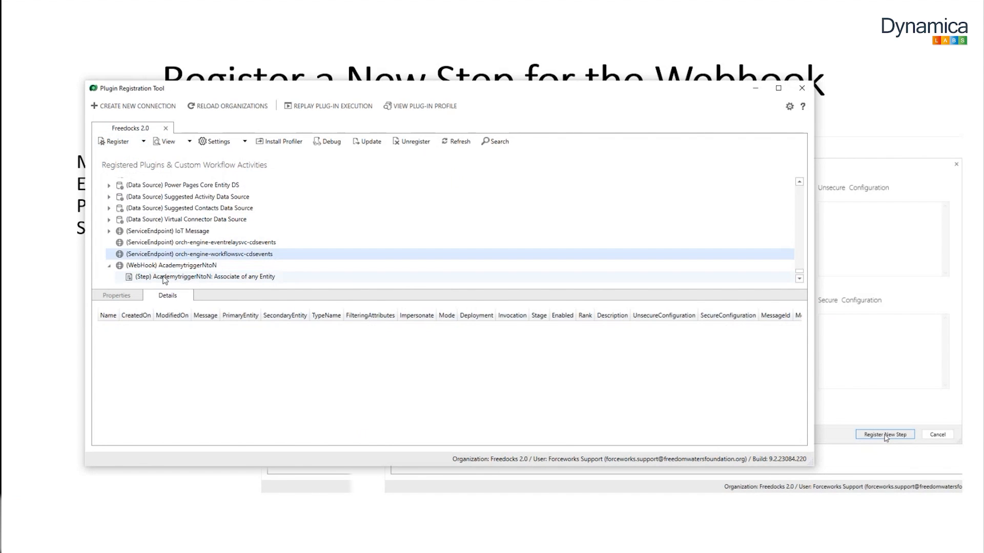
double_click(164, 280)
key("alt+Tab")
key("alt+Tab")
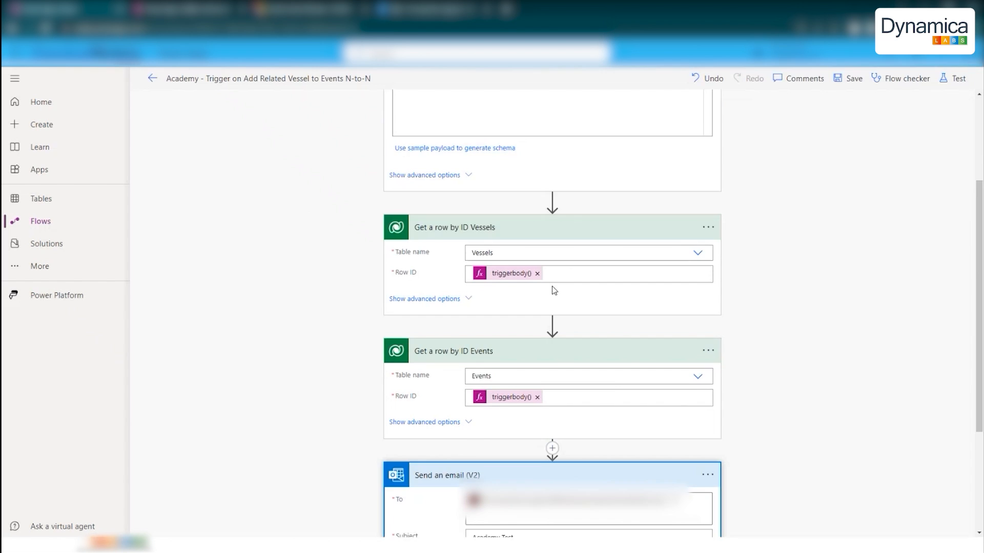
- On the 12/20/23 Weller Day JetRide event, open the lookup for adding an existing vessel
scroll(552, 295, "down", 5)
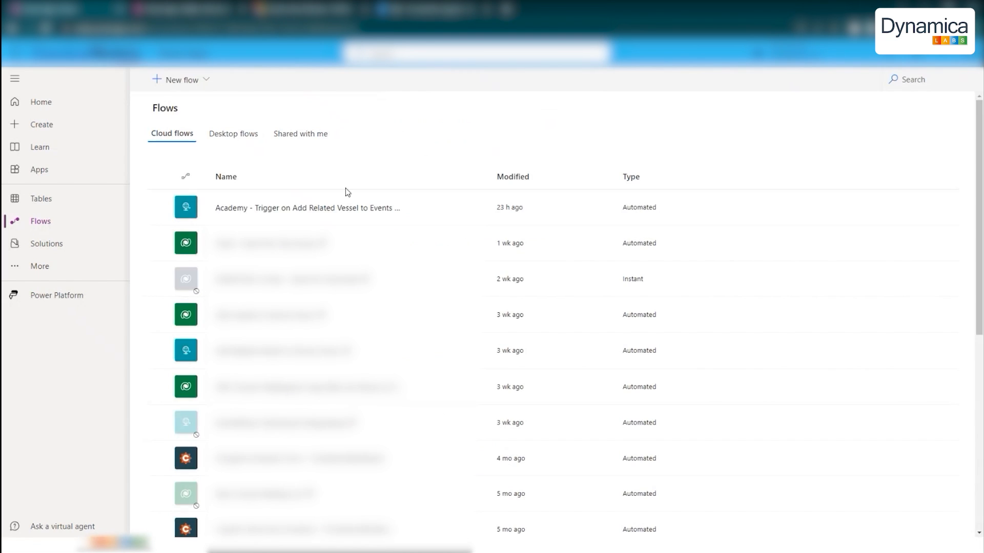
left_click(345, 205)
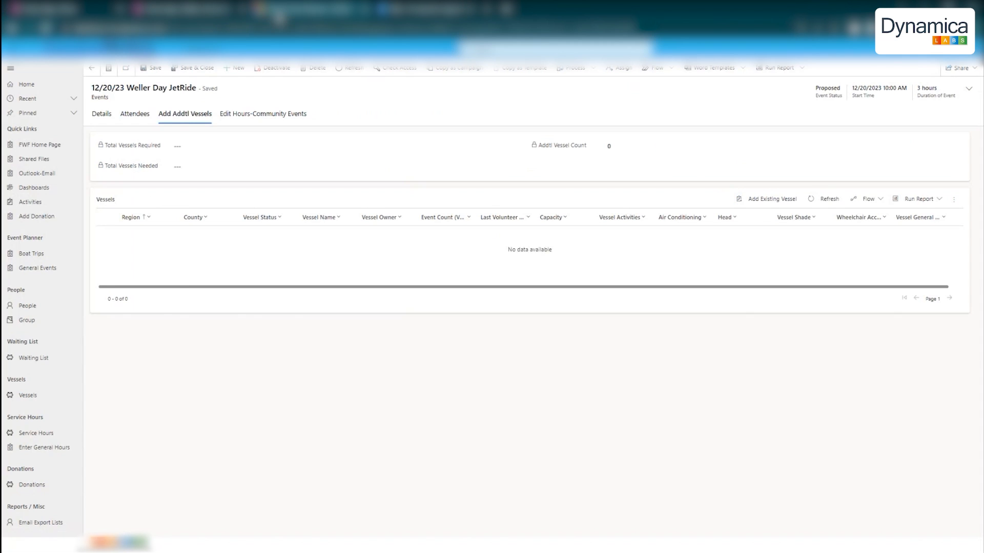
left_click(783, 203)
left_click(969, 54)
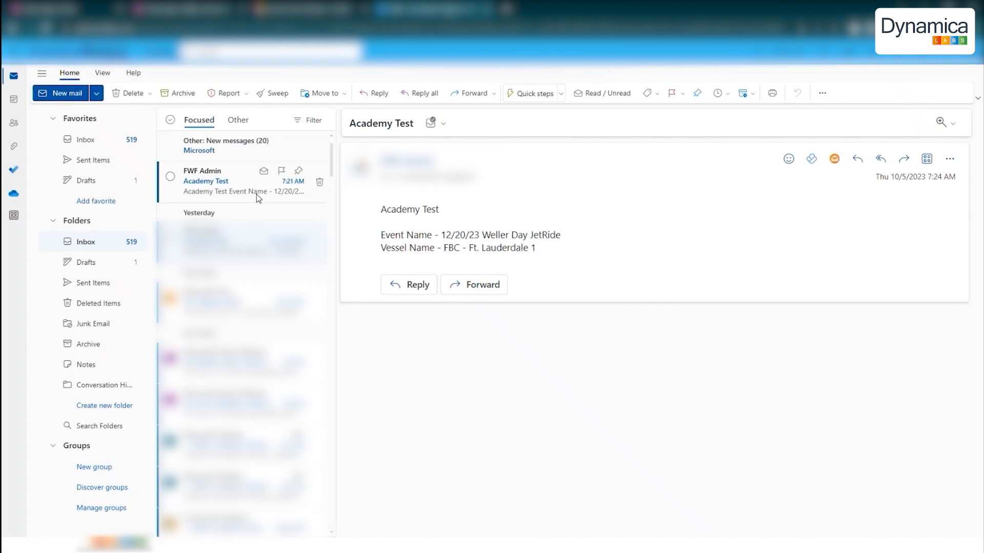
- Open the newest Academy Test email in Outlook and check its event name and vessel name lines
left_click(256, 194)
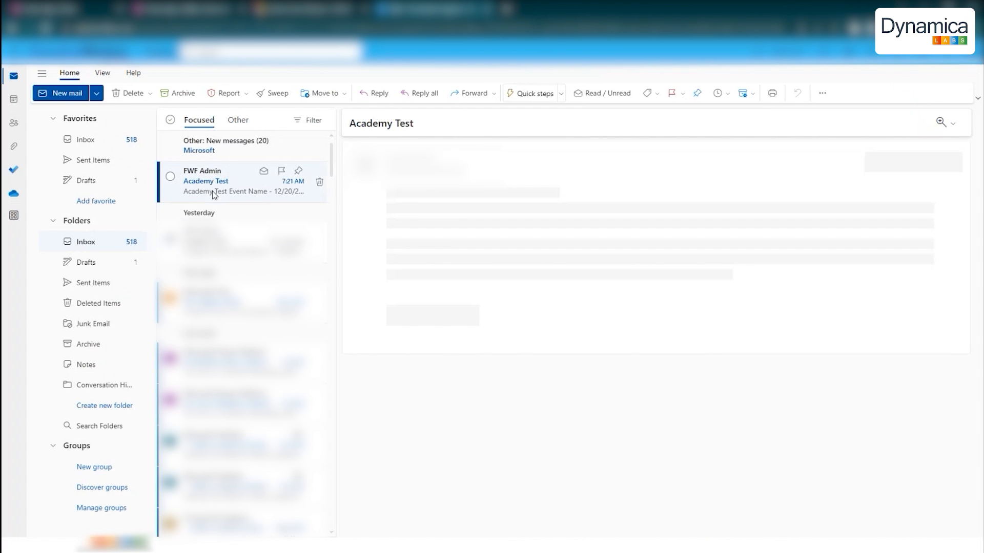
left_click_drag(440, 210, 373, 211)
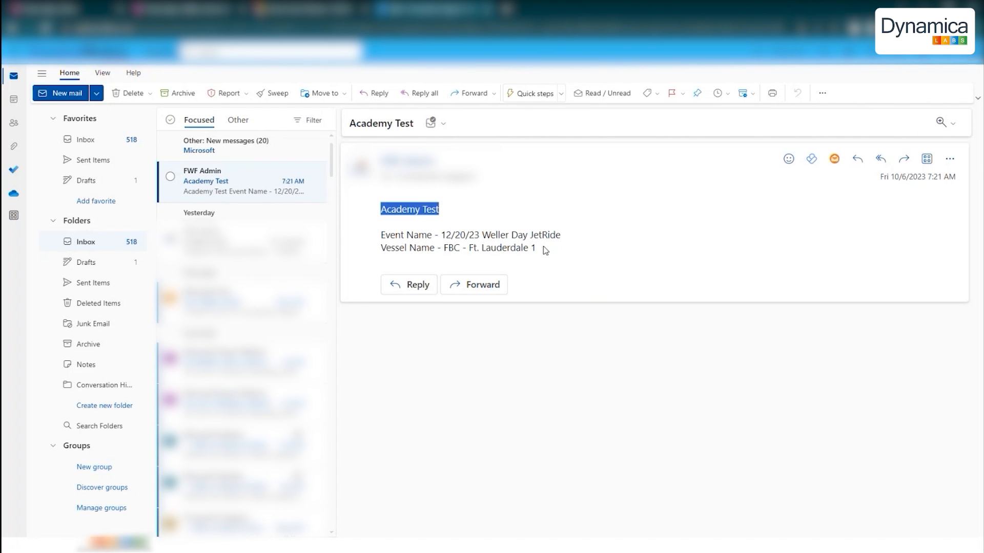
left_click_drag(545, 248, 380, 235)
left_click_drag(539, 251, 382, 259)
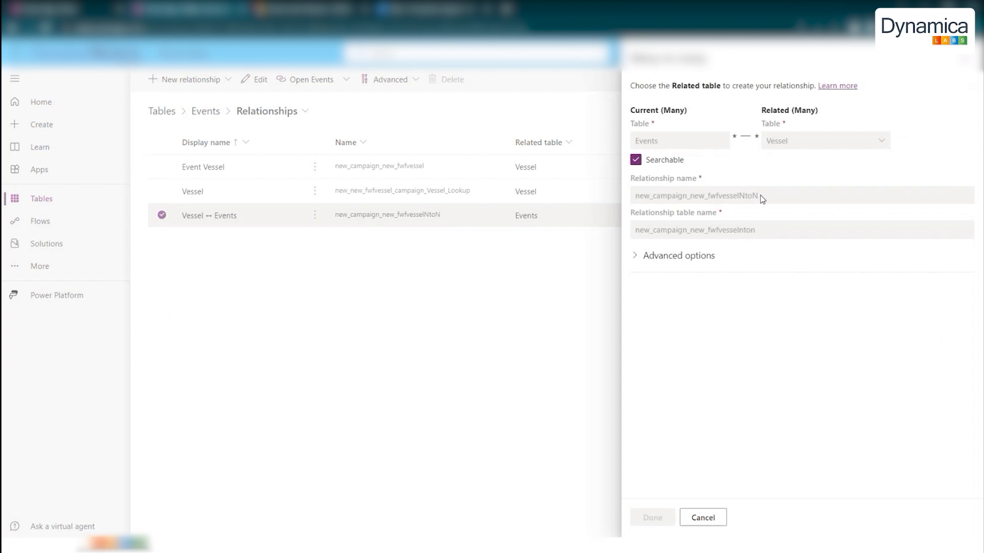
key("alt+Tab")
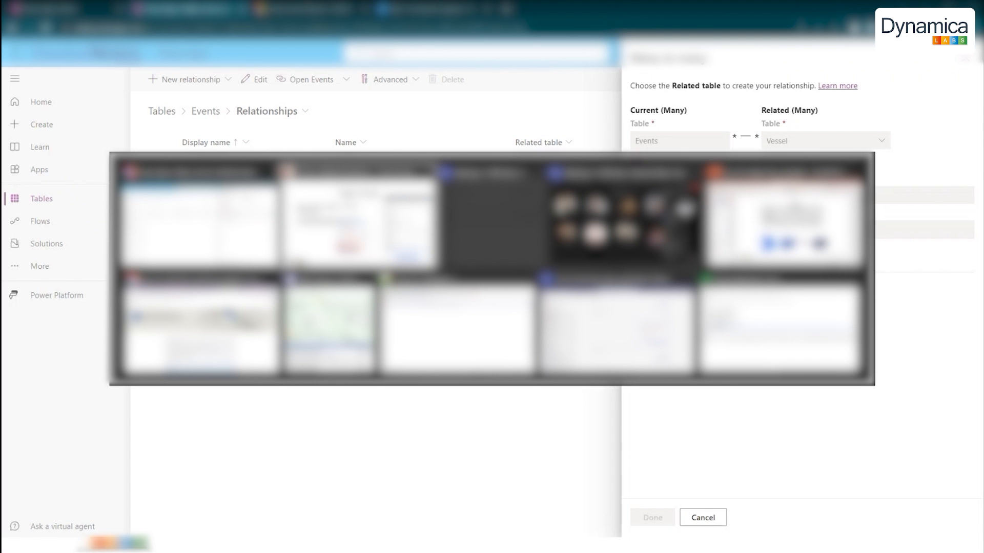
- On YouTube, post the comment "I need more info about automatization!!!" under the video How to integrate Dynamics 365 into Teams? FULL Demo
left_click(461, 435)
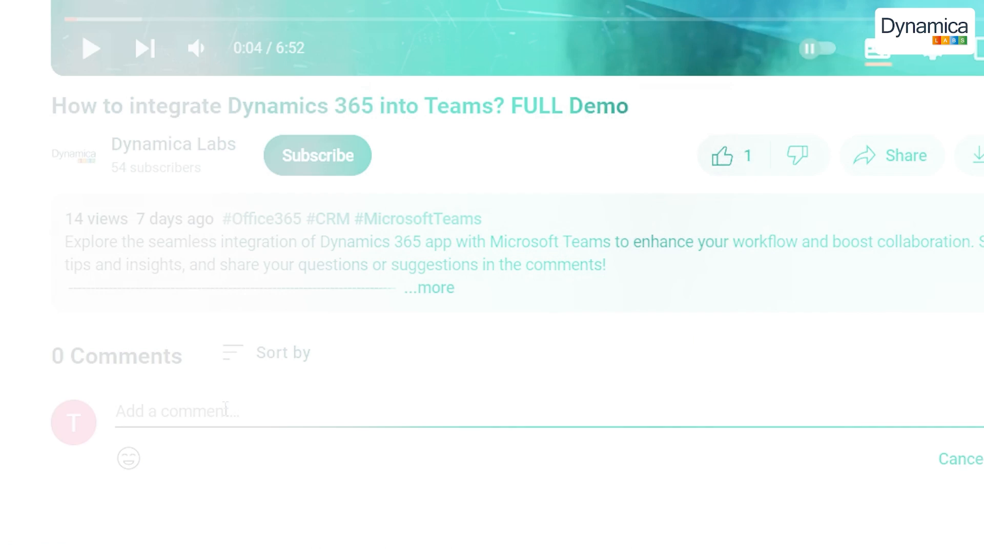
type("I need more in")
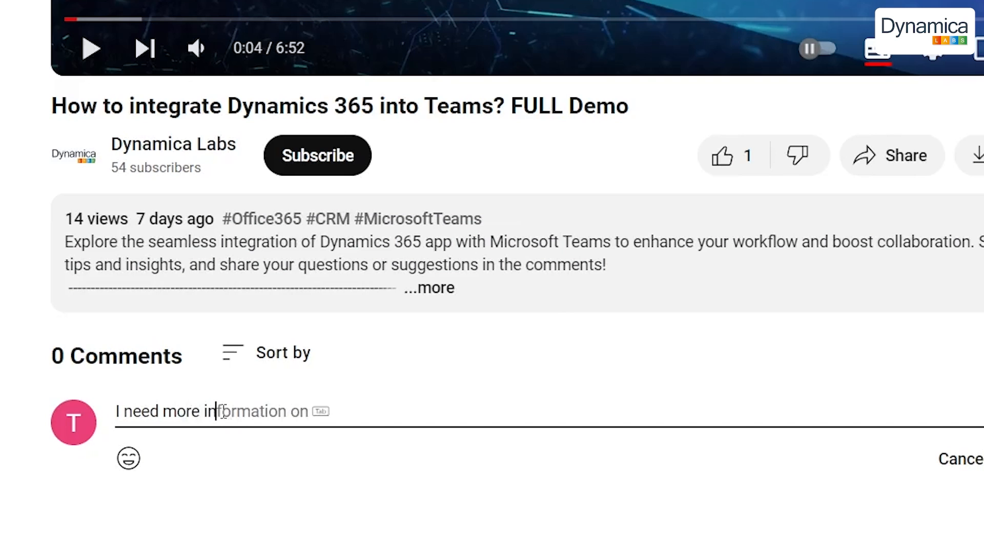
type("fo about automatization!!!")
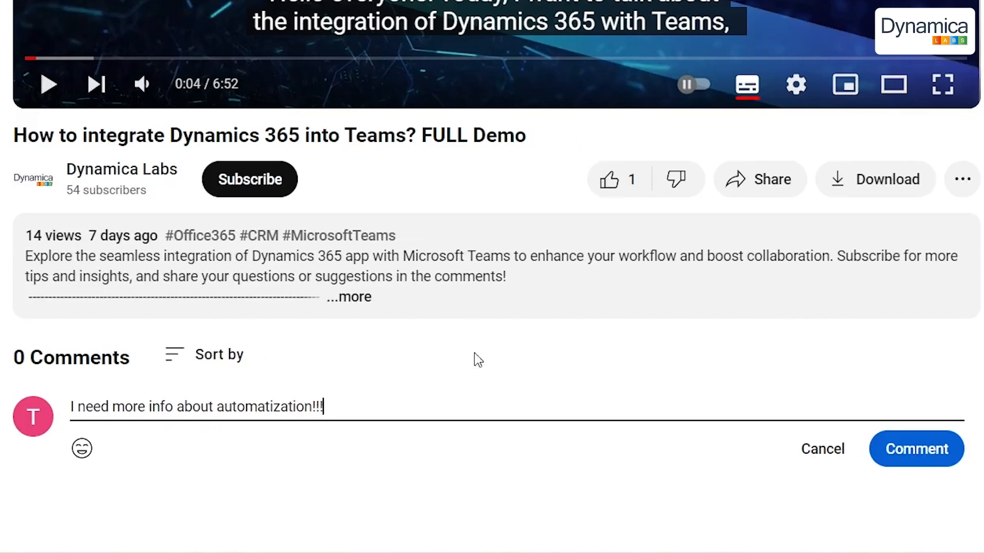
left_click(983, 464)
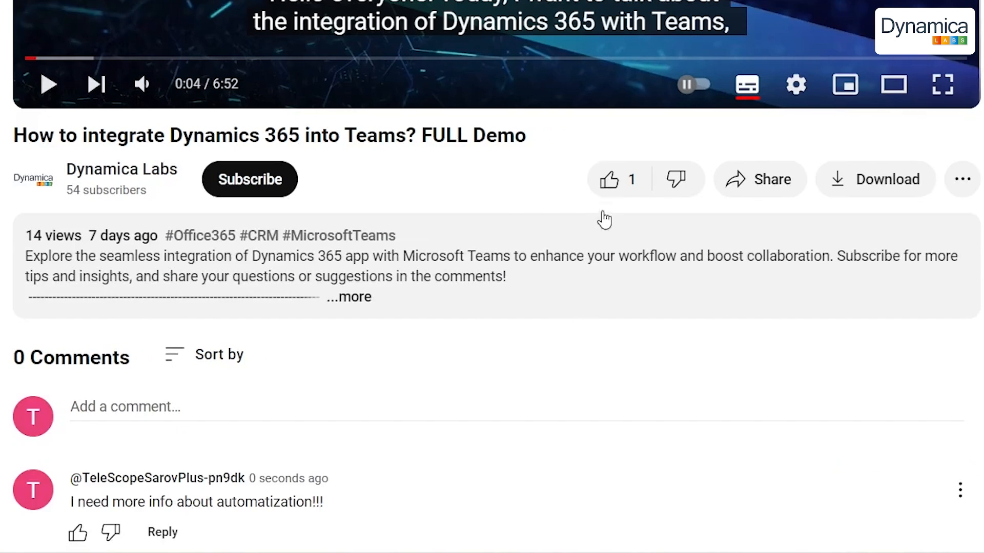
- Like the video and subscribe to the Dynamica Labs channel, opening the subscription's notification options
left_click(610, 180)
left_click(359, 288)
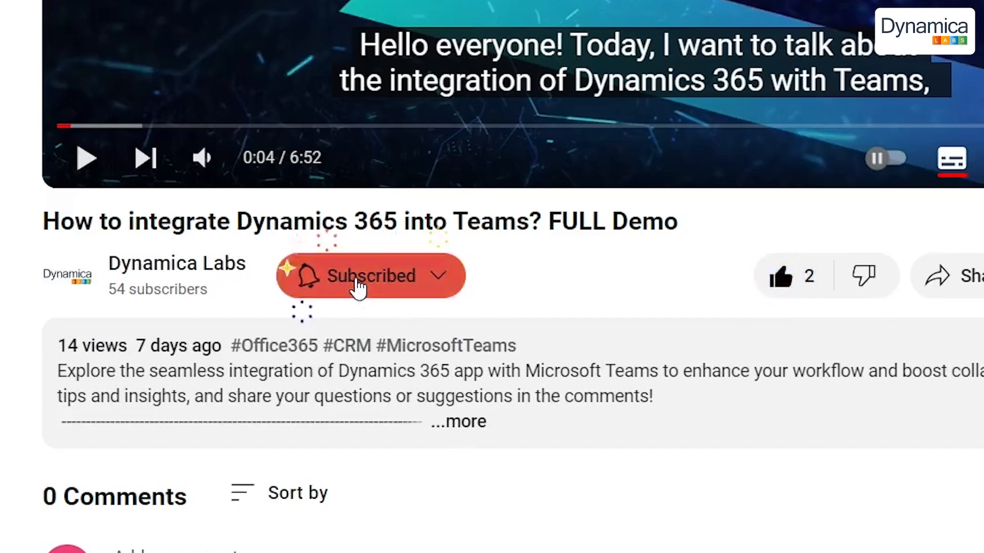
left_click(303, 292)
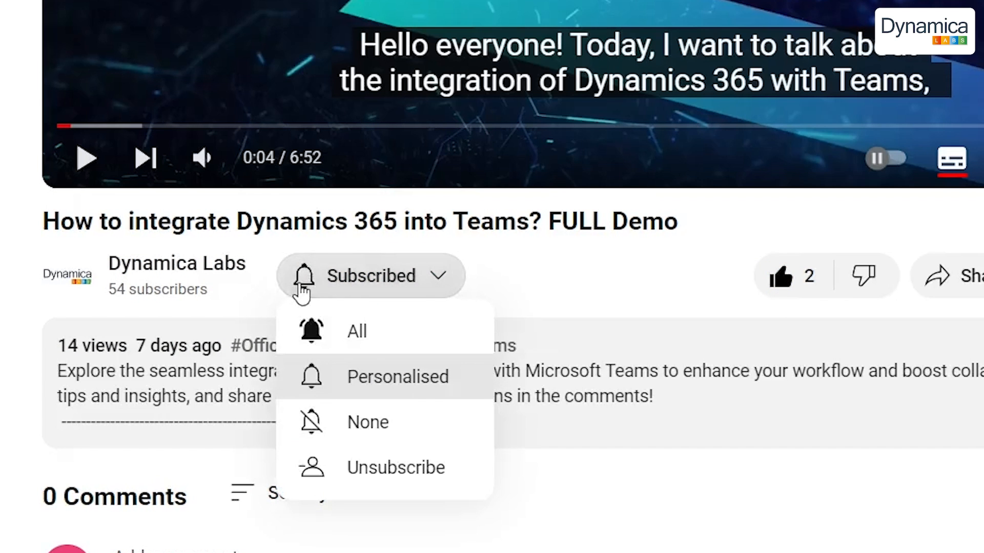